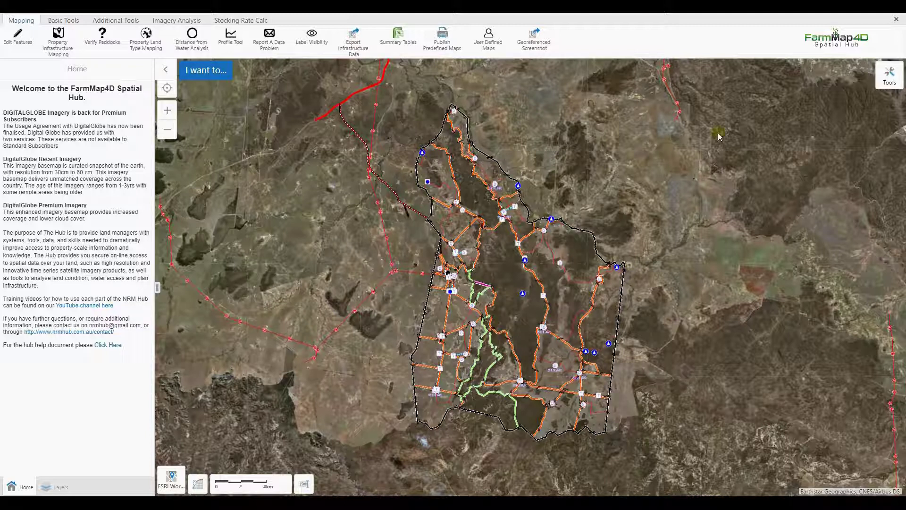
Step: Start a Cover Analysis using the Seasonal Fractional Ground Cover layer
left_click(192, 21)
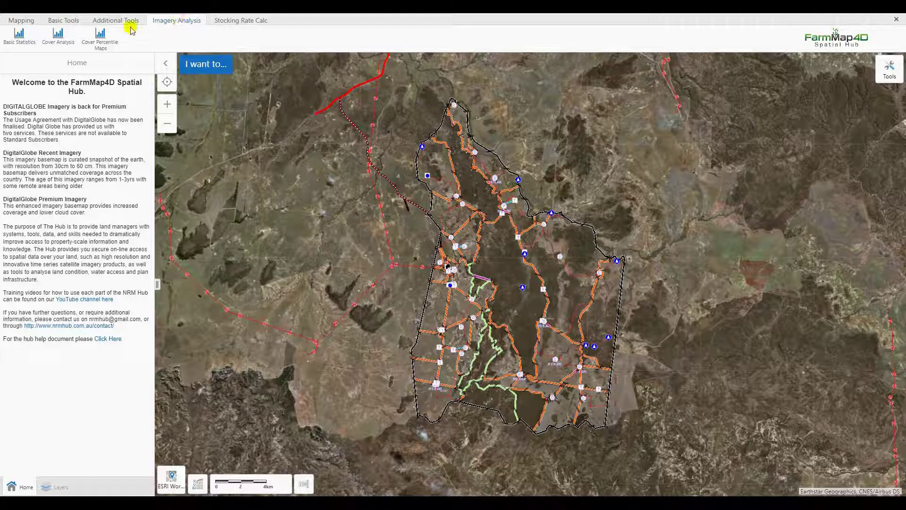
left_click(57, 38)
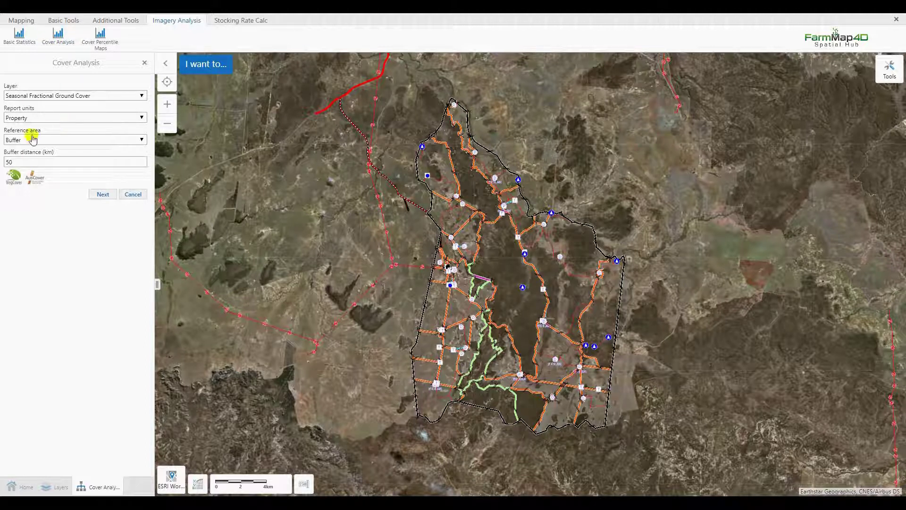
left_click(142, 96)
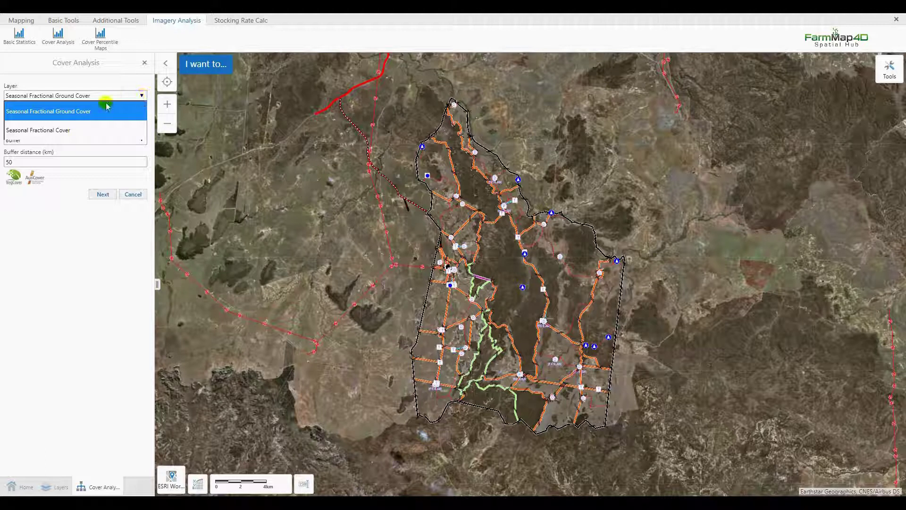
left_click(94, 131)
left_click(105, 111)
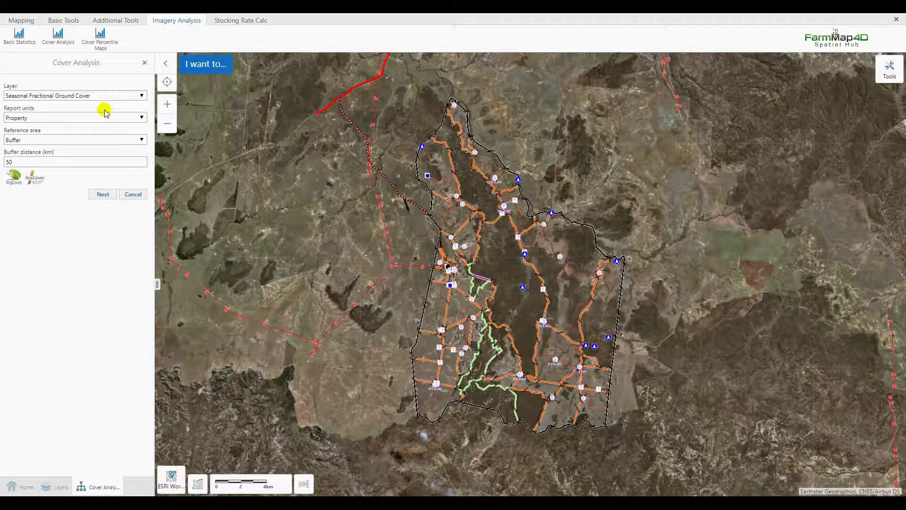
Step: Run the analysis with Property report units and a Buffer reference area of 50 km
left_click(141, 118)
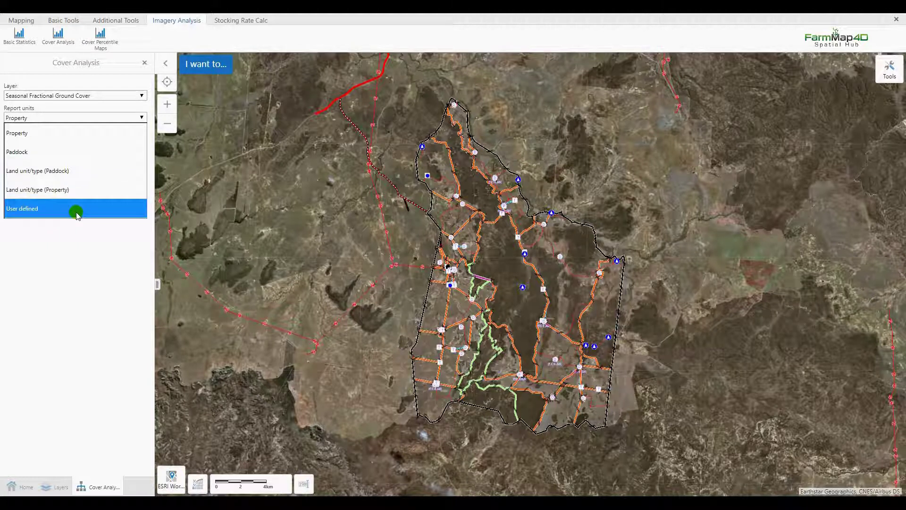
left_click(94, 127)
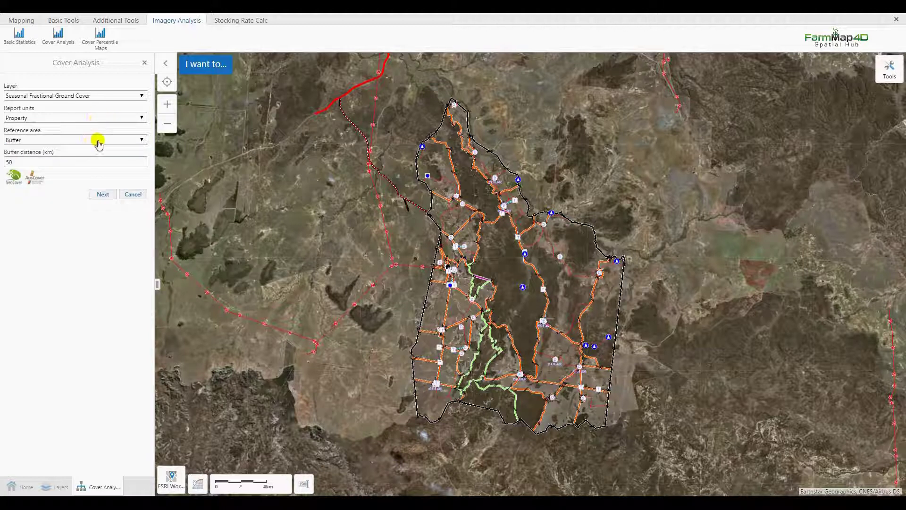
left_click(141, 141)
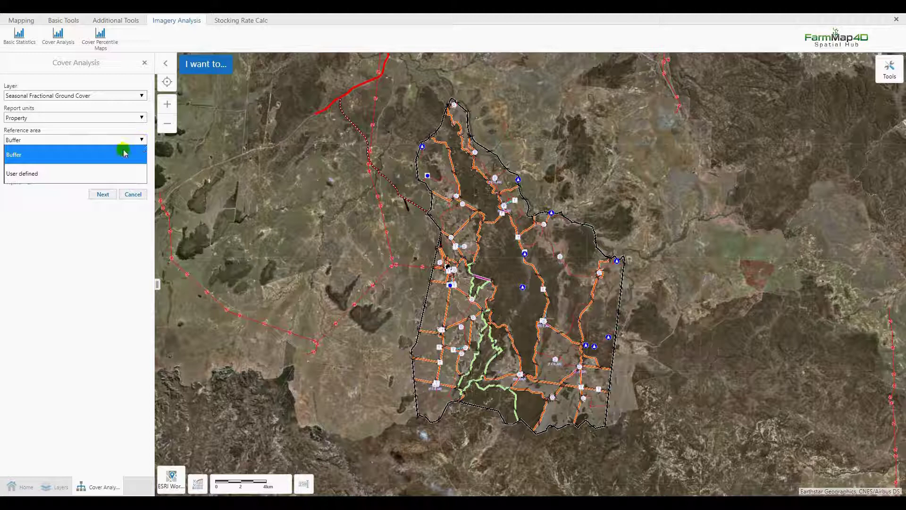
left_click(96, 160)
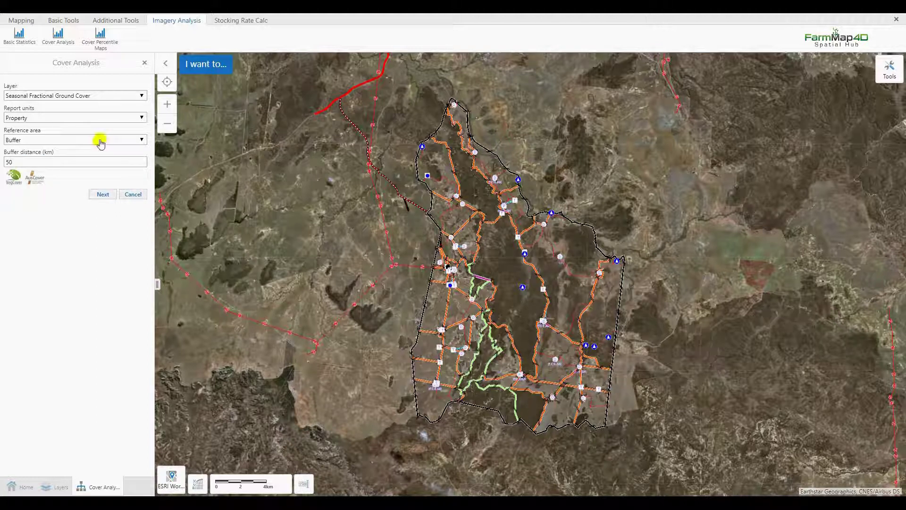
left_click(14, 162)
left_click(103, 194)
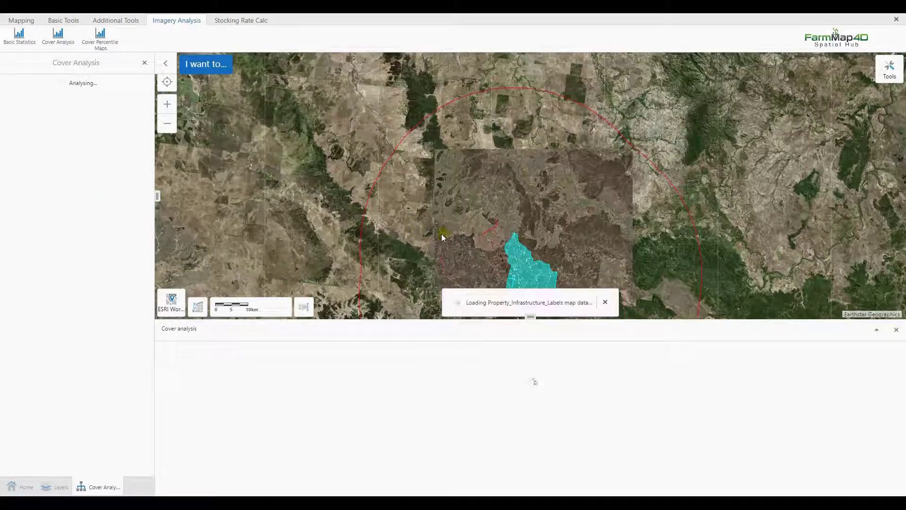
Step: Examine the property's percentile cover and cover percentage charts in an enlarged results panel, and close the analysis
left_click_drag(443, 231, 411, 126)
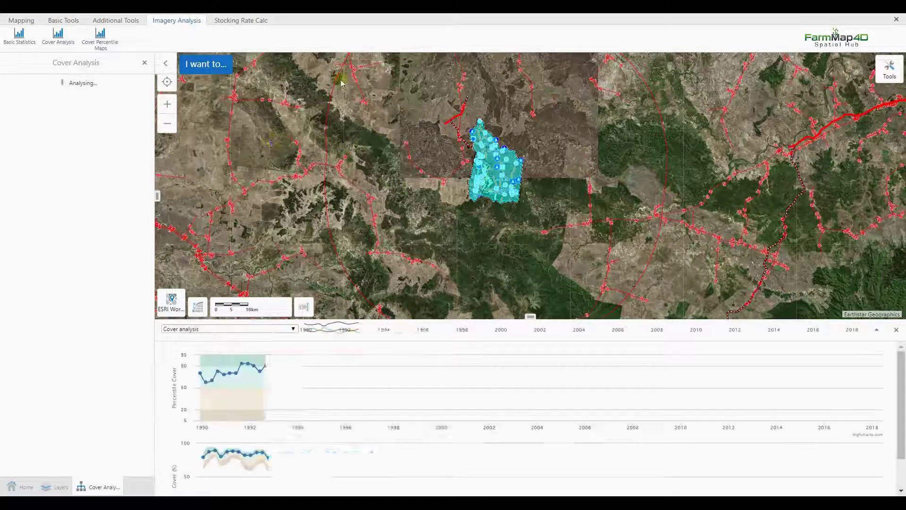
scroll(350, 92, "up", 1)
scroll(351, 93, "up", 2)
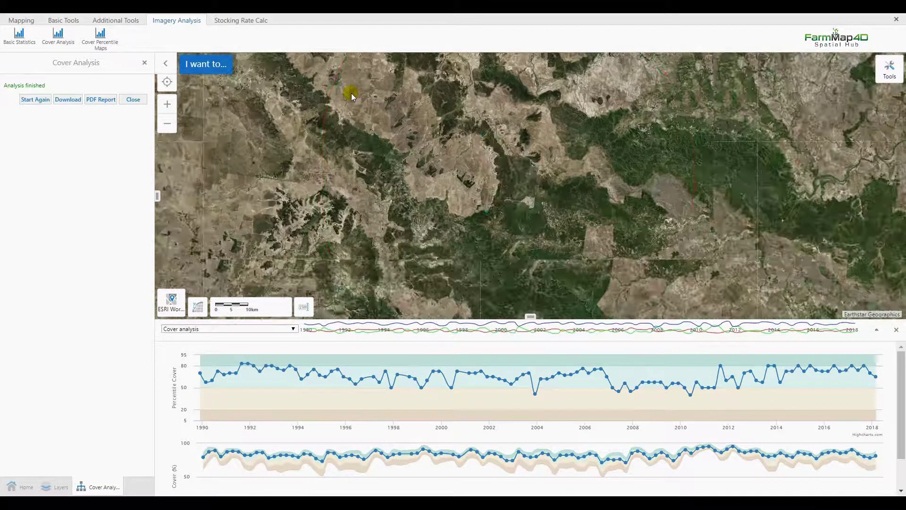
scroll(351, 92, "down", 2)
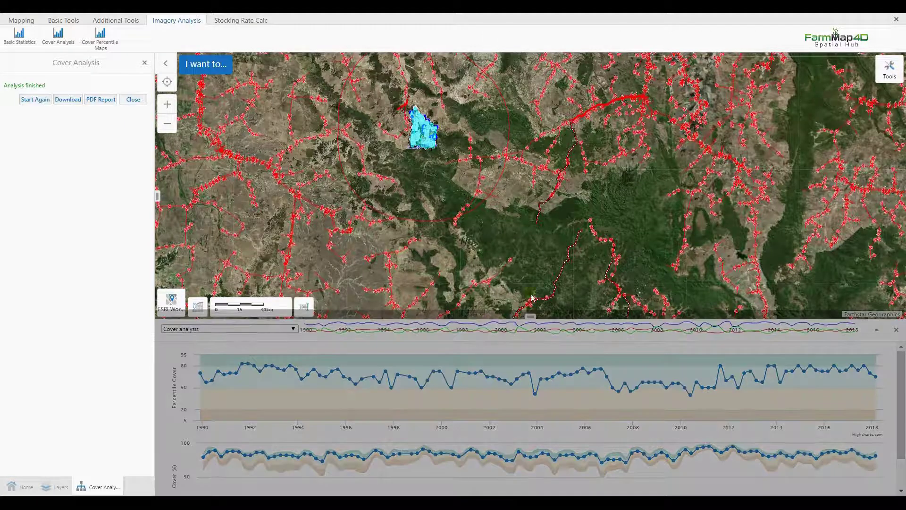
left_click(521, 269)
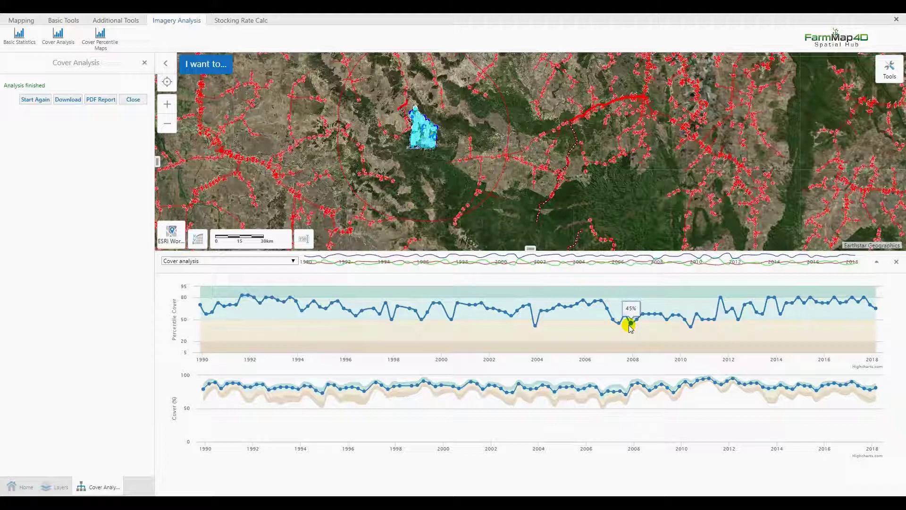
mouse_move(585, 304)
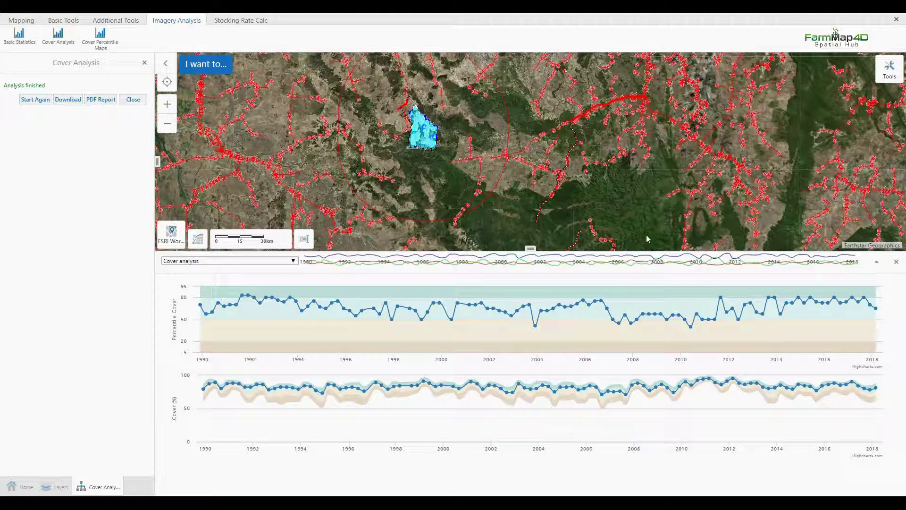
left_click(320, 264)
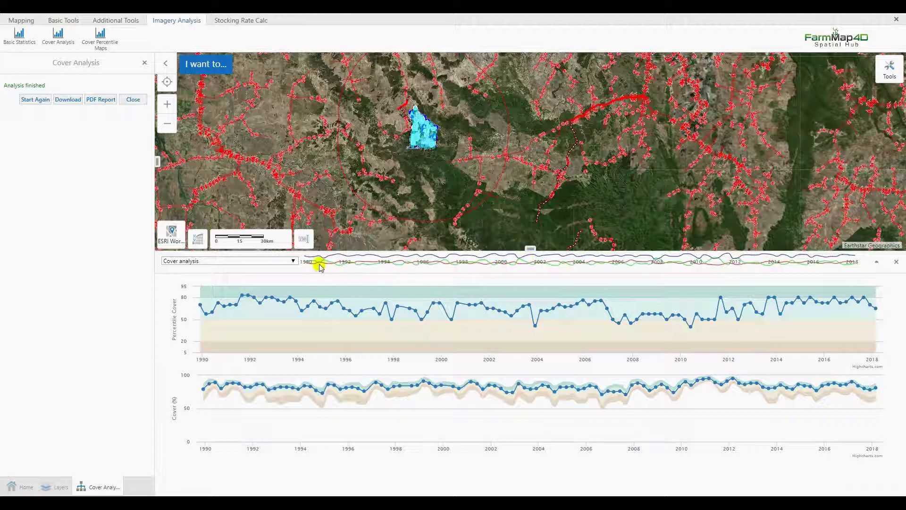
left_click(133, 99)
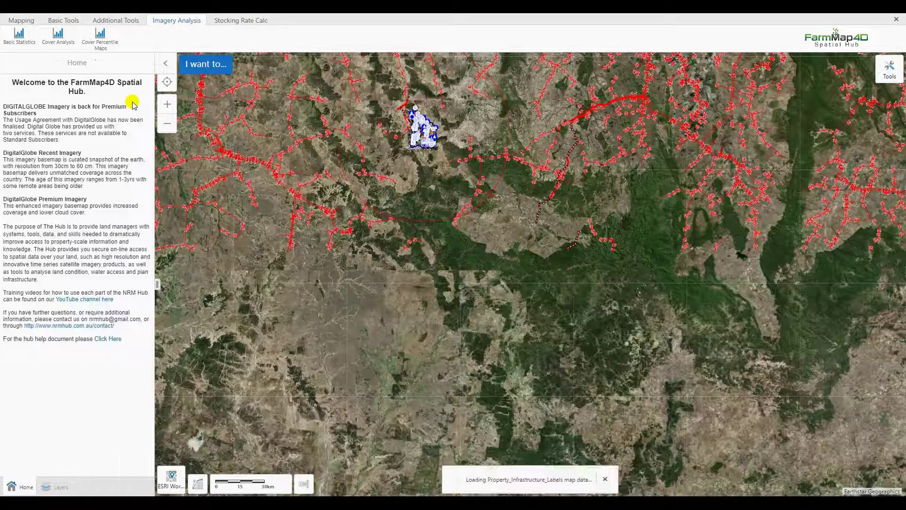
Step: Set up a new Cover Analysis of Seasonal Fractional Ground Cover with Paddock report units and a User defined reference area
left_click(59, 38)
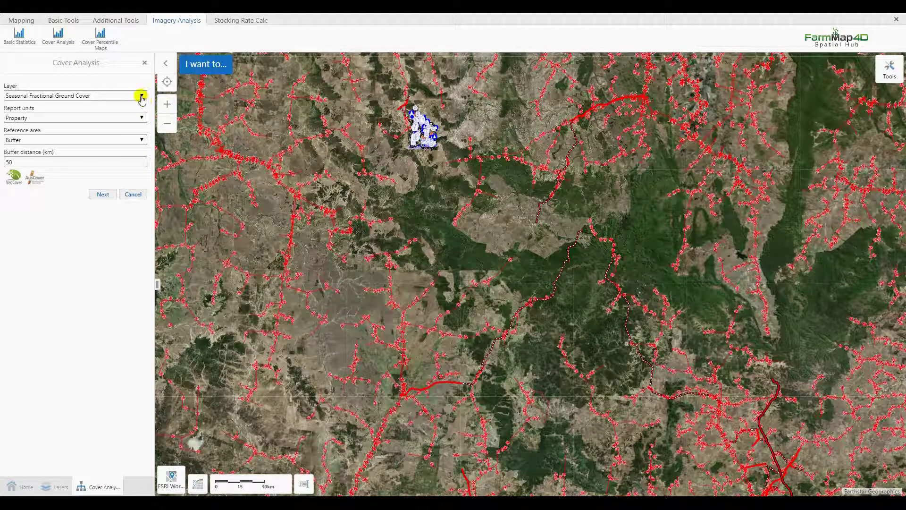
left_click(142, 117)
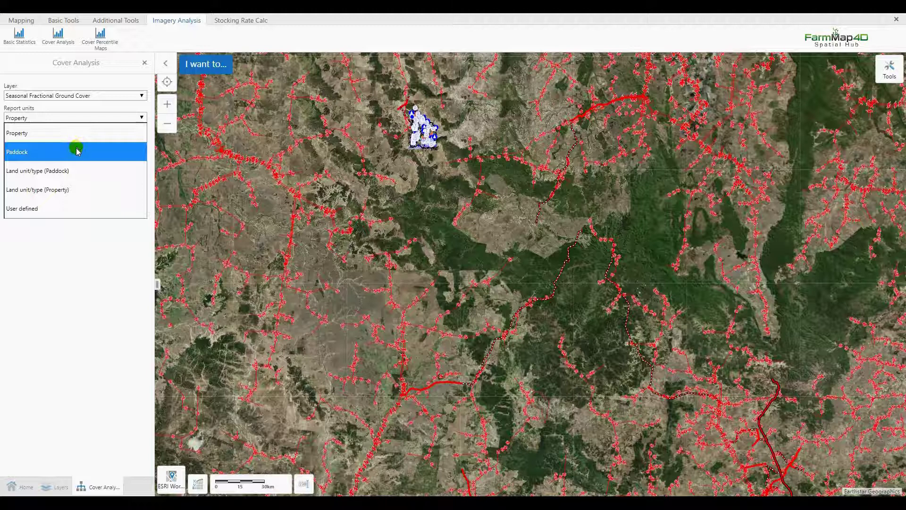
left_click(132, 95)
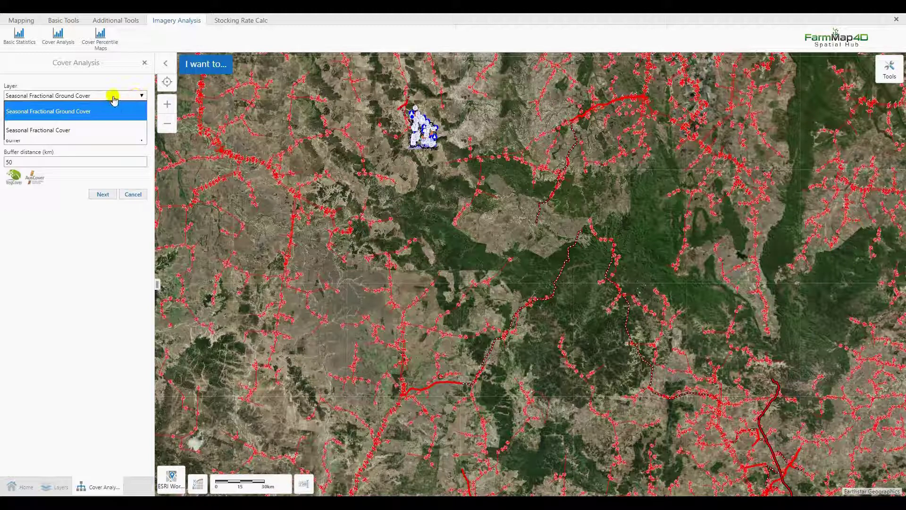
left_click(124, 112)
left_click(121, 117)
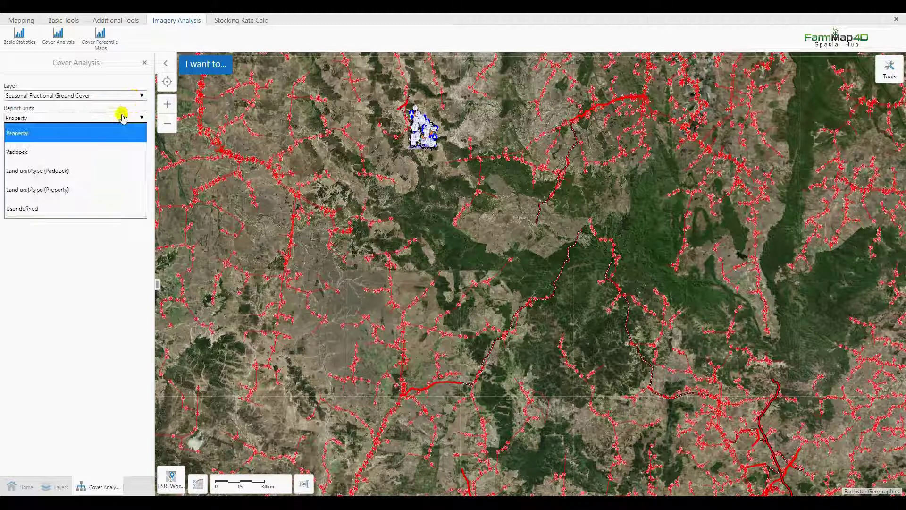
left_click(122, 117)
left_click(104, 117)
left_click(73, 150)
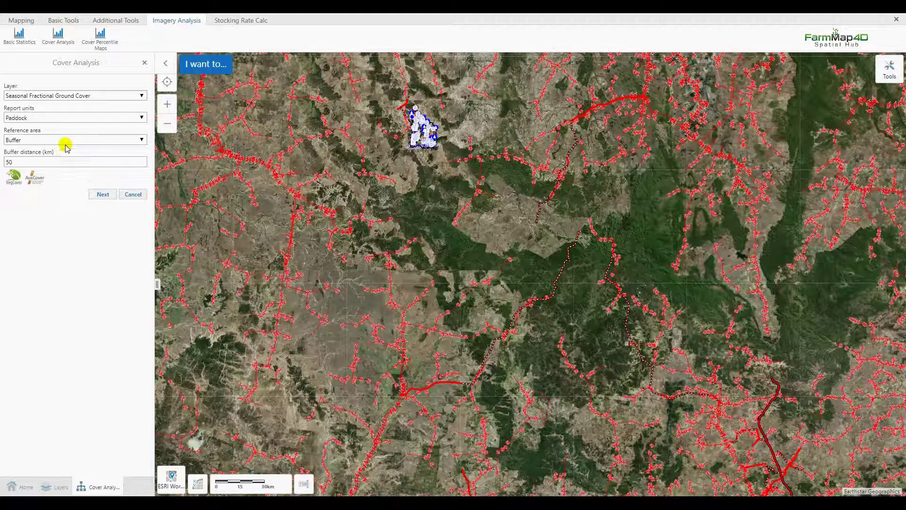
left_click(68, 141)
left_click(35, 171)
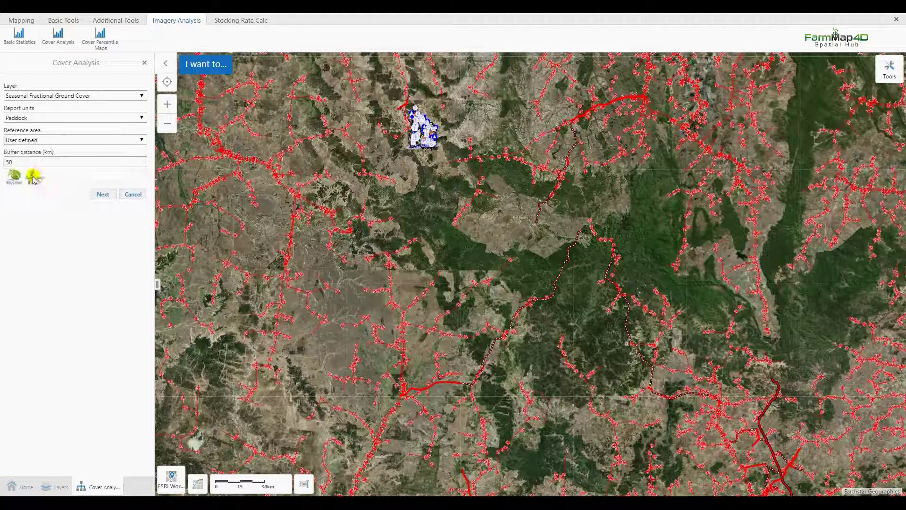
left_click(103, 195)
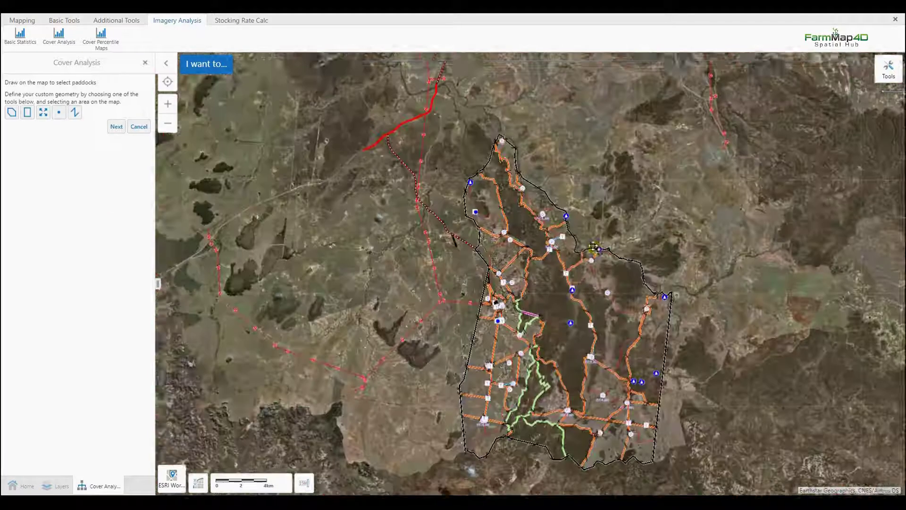
Step: Select two adjoining paddocks on the property's southwestern boundary by drawing a rectangle across their shared fence
scroll(376, 264, "up", 2)
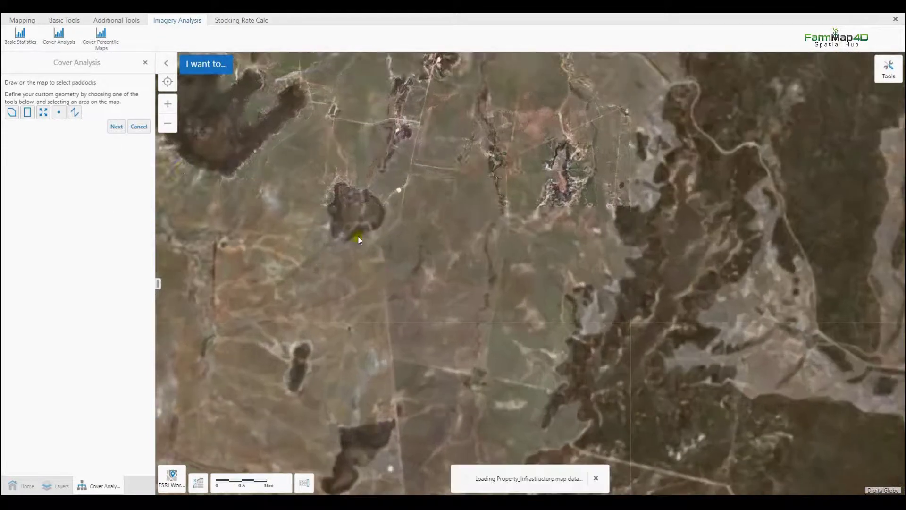
left_click(27, 114)
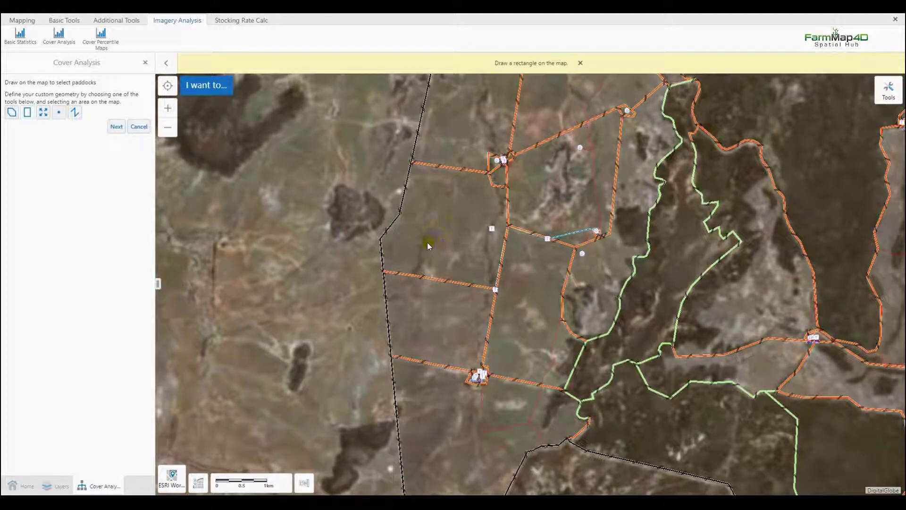
left_click_drag(416, 230, 449, 318)
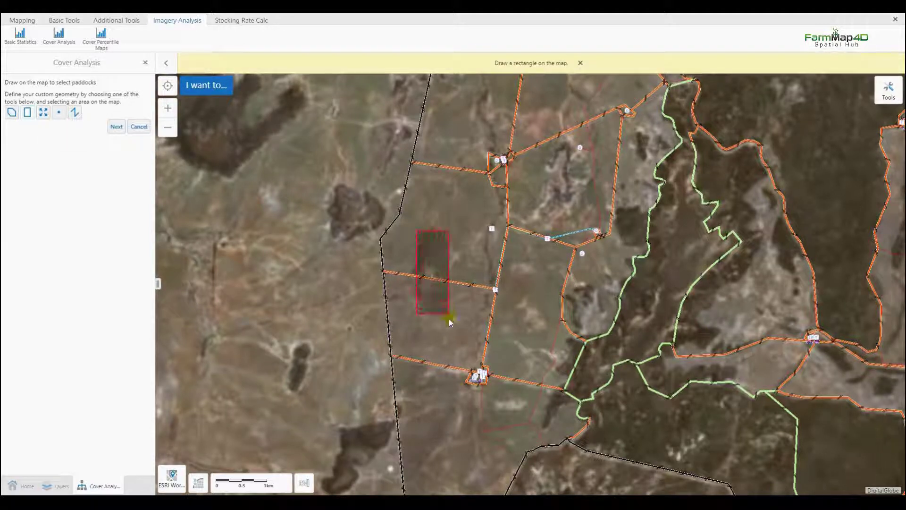
left_click(113, 127)
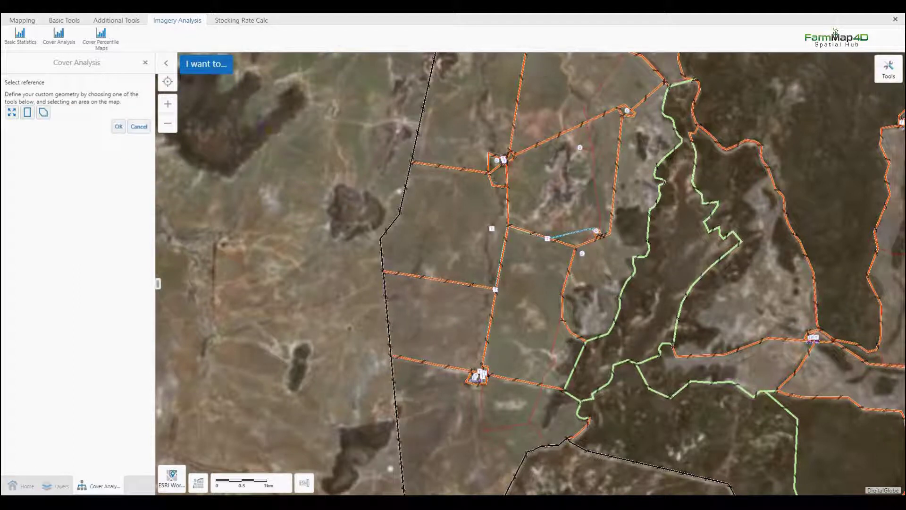
Step: Draw a polygon over the neighbouring land just west of the property as the reference area and run the analysis
left_click(43, 113)
scroll(282, 265, "down", 2)
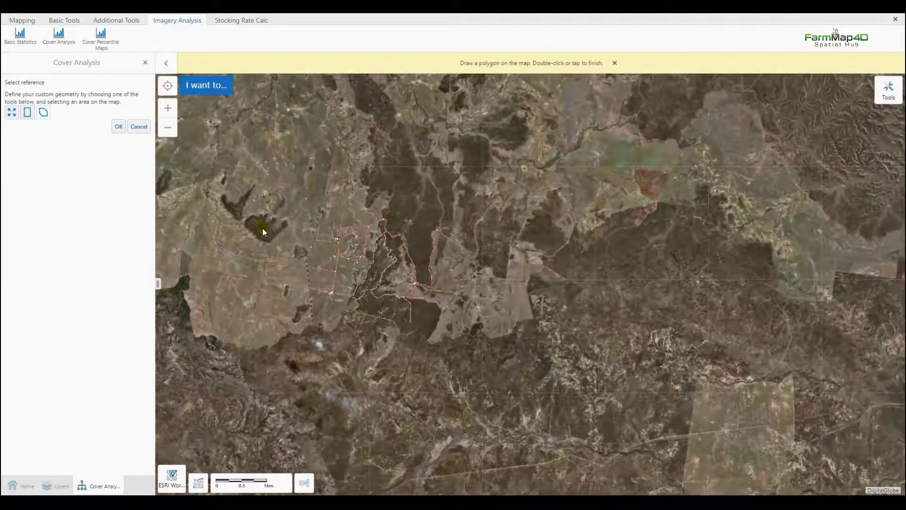
left_click_drag(262, 265, 338, 259)
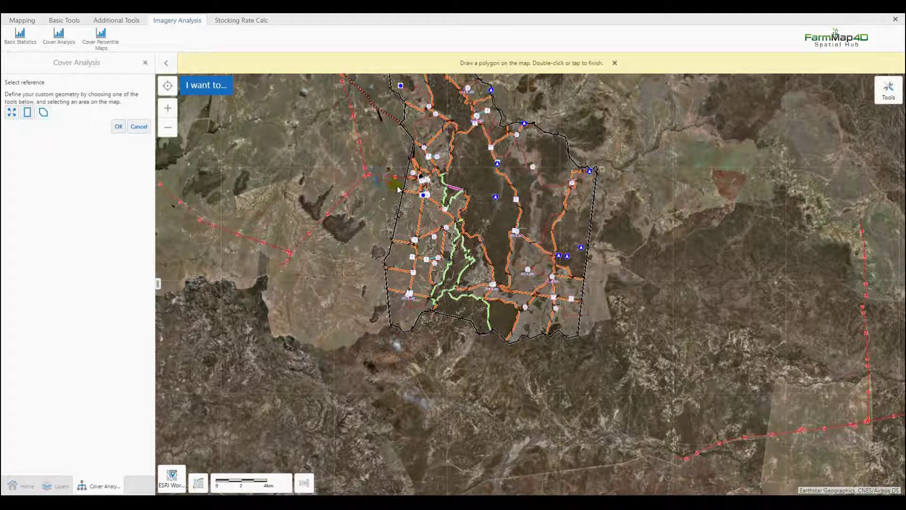
left_click(385, 237)
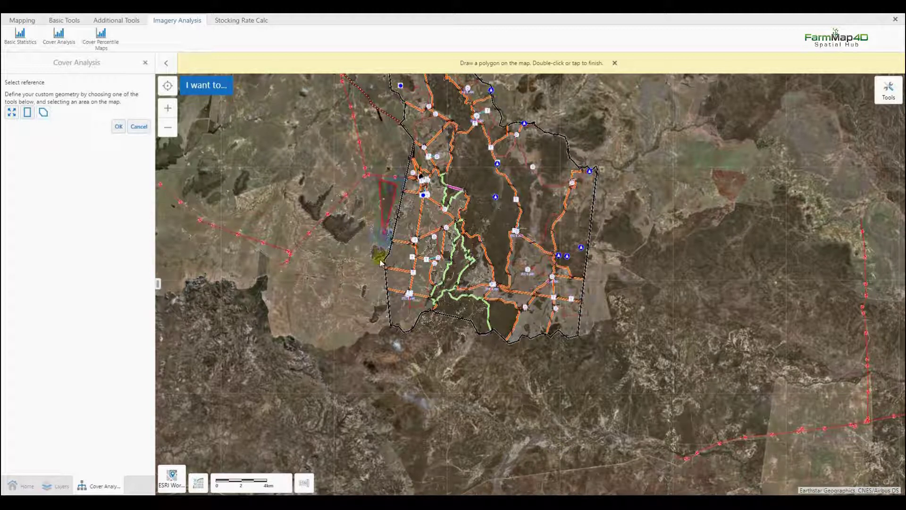
left_click(380, 265)
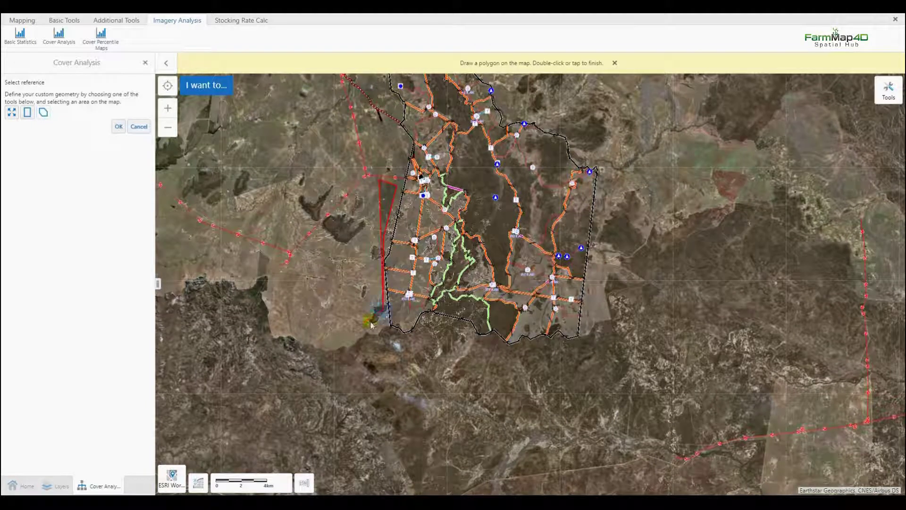
left_click(346, 327)
left_click(292, 308)
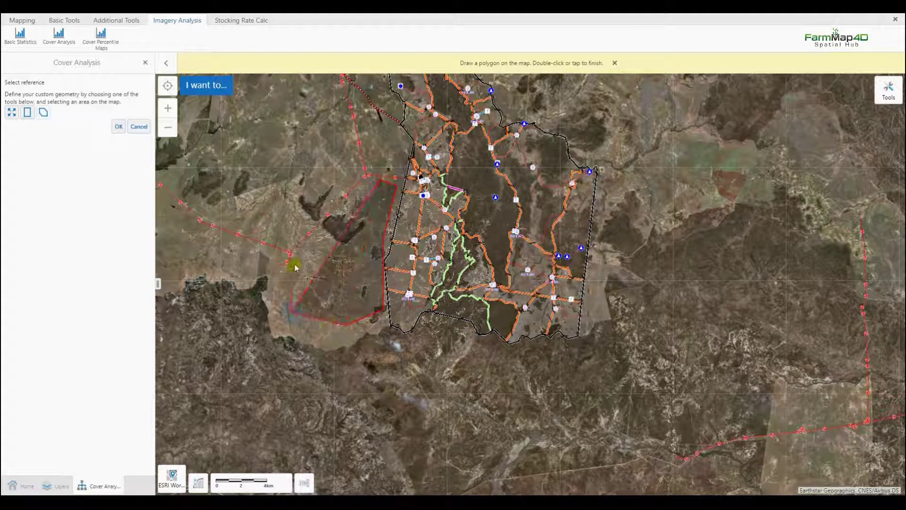
double_click(336, 208)
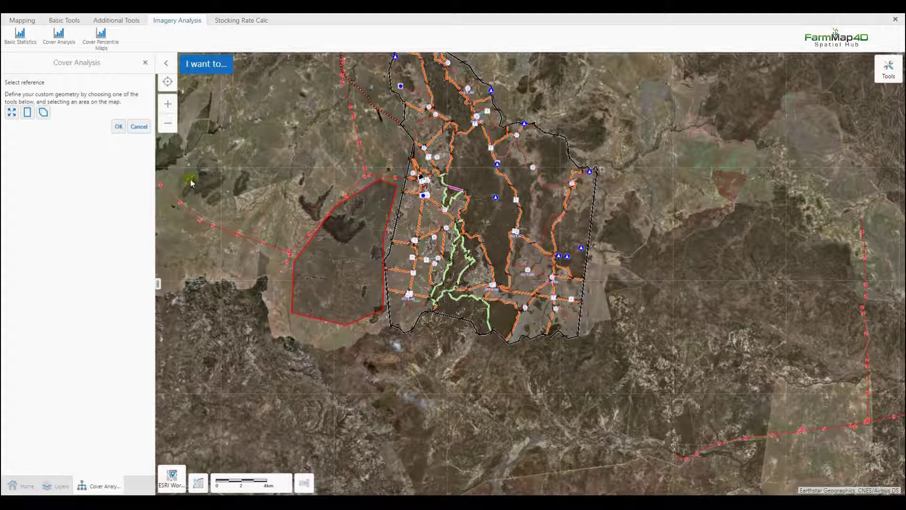
left_click(119, 127)
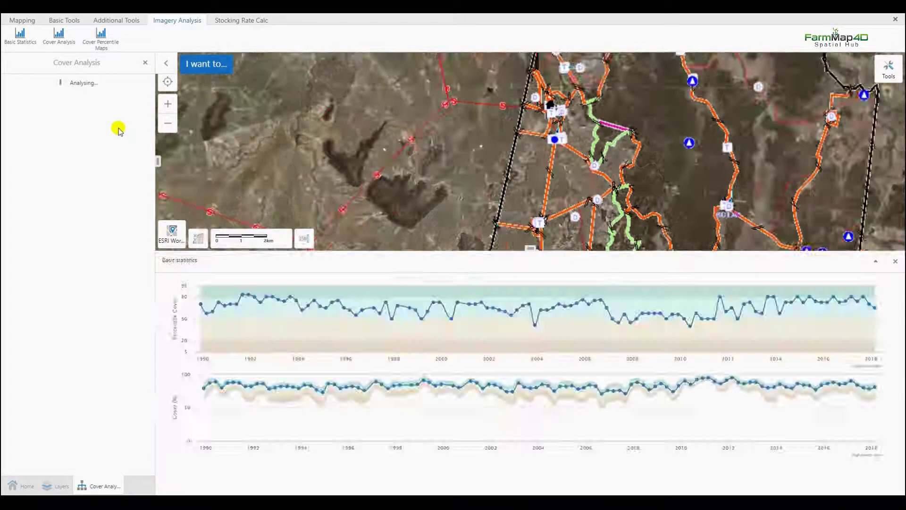
scroll(489, 199, "down", 1)
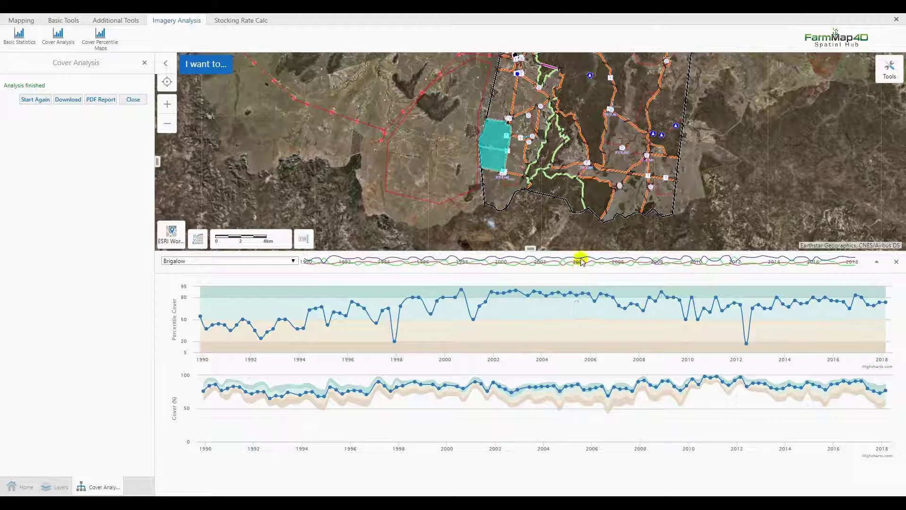
Step: Limit the Brigalow cover charts to the period from about 2004 to 2012, and generate and open the PDF report
left_click_drag(580, 261, 736, 261)
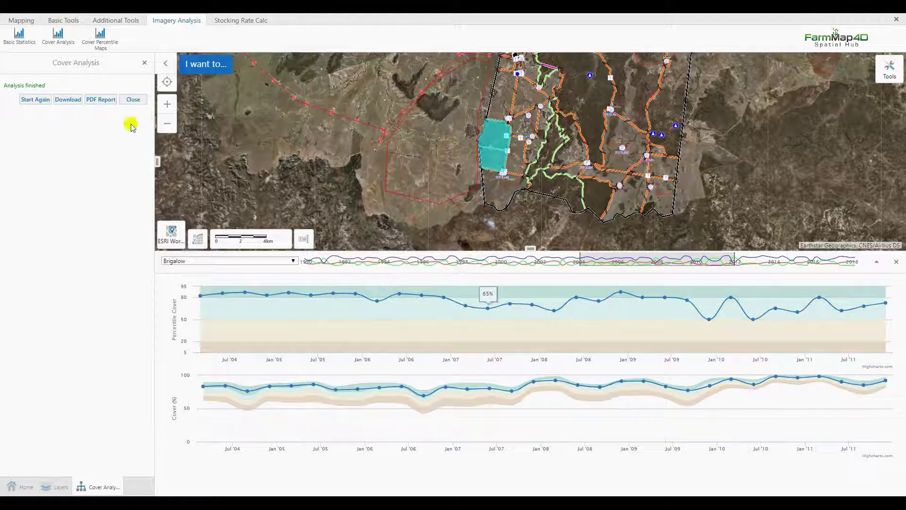
left_click(100, 100)
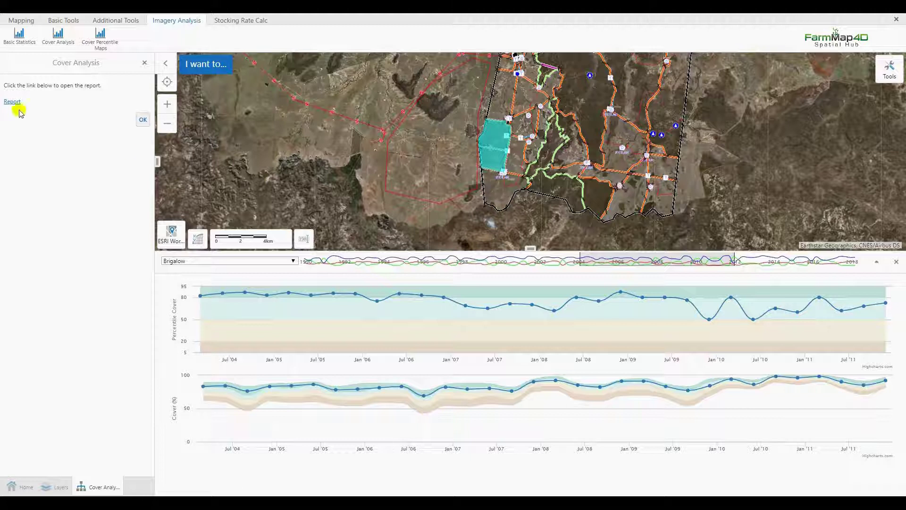
left_click(13, 102)
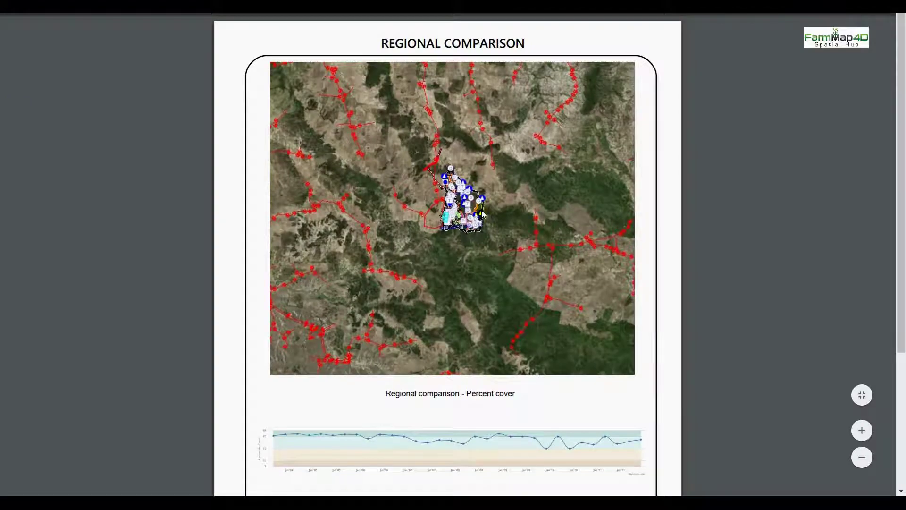
Step: Review the Regional Comparison report's map and both cover charts, exit full screen, and dismiss the report link in the hub
scroll(482, 214, "down", 3)
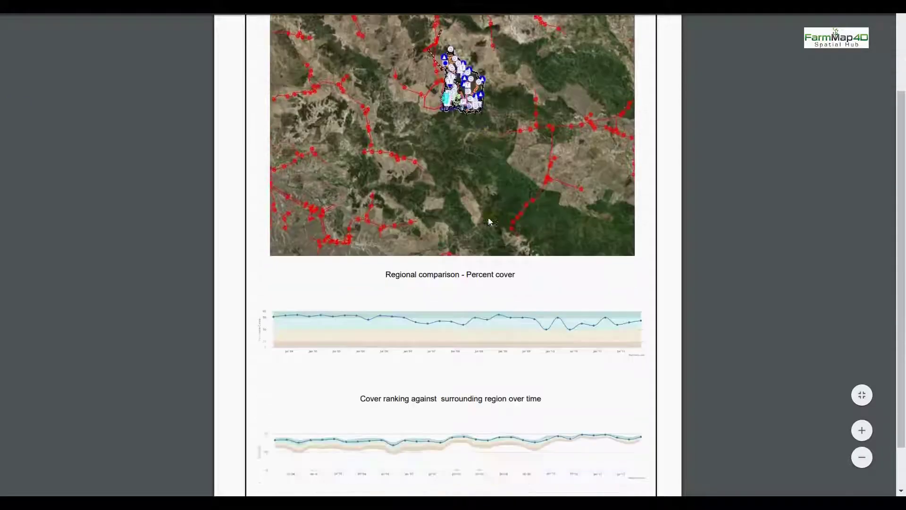
scroll(489, 222, "down", 2)
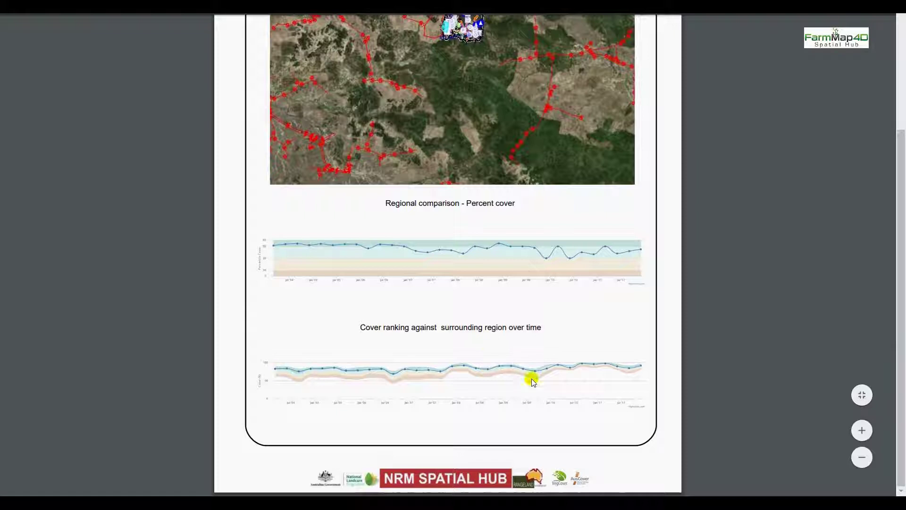
scroll(531, 379, "up", 5)
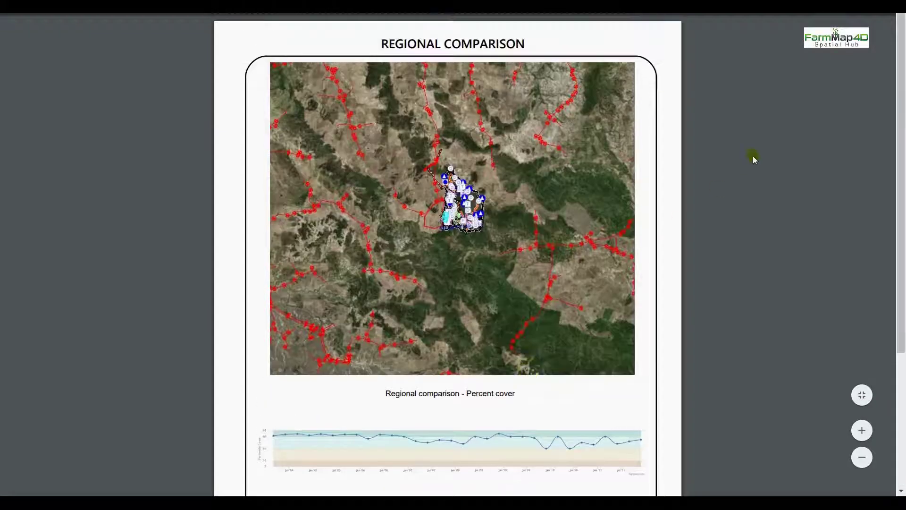
right_click(798, 107)
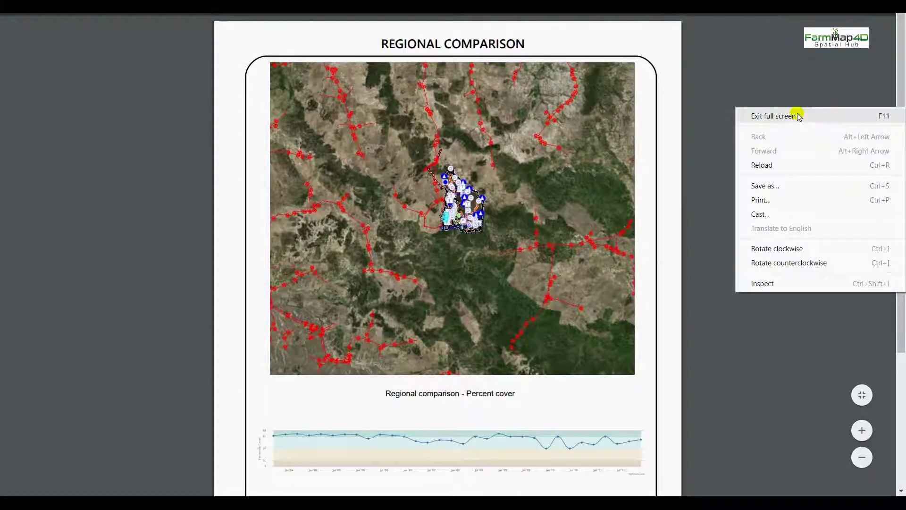
left_click(798, 116)
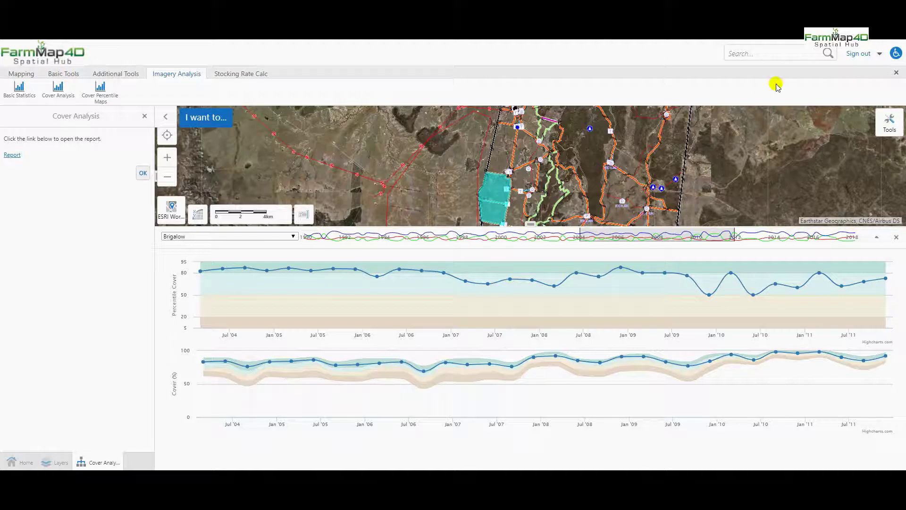
left_click(141, 174)
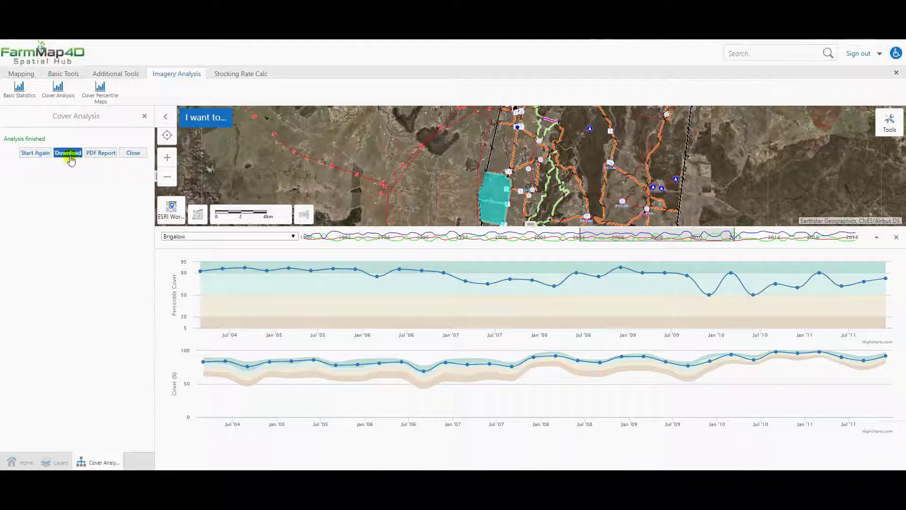
Step: Download the cover analysis results and open Brigalow.csv from the downloaded zip file
left_click(68, 154)
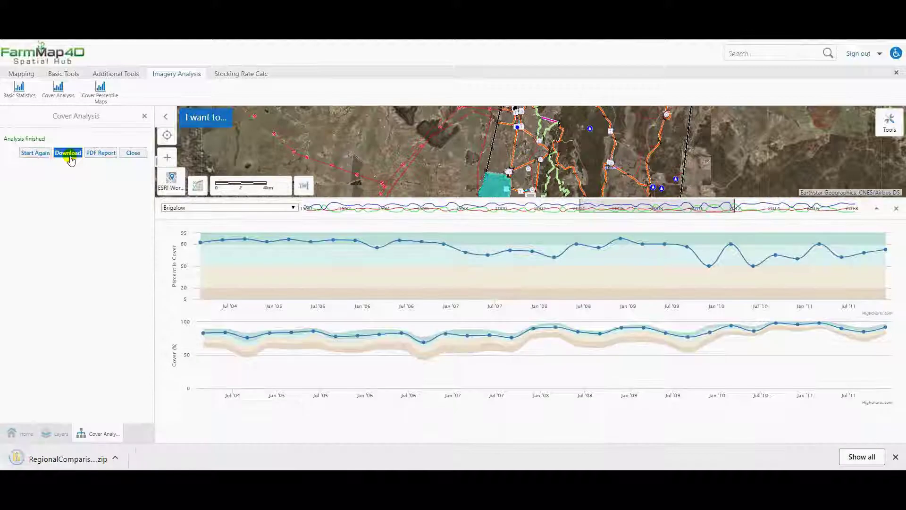
left_click(88, 462)
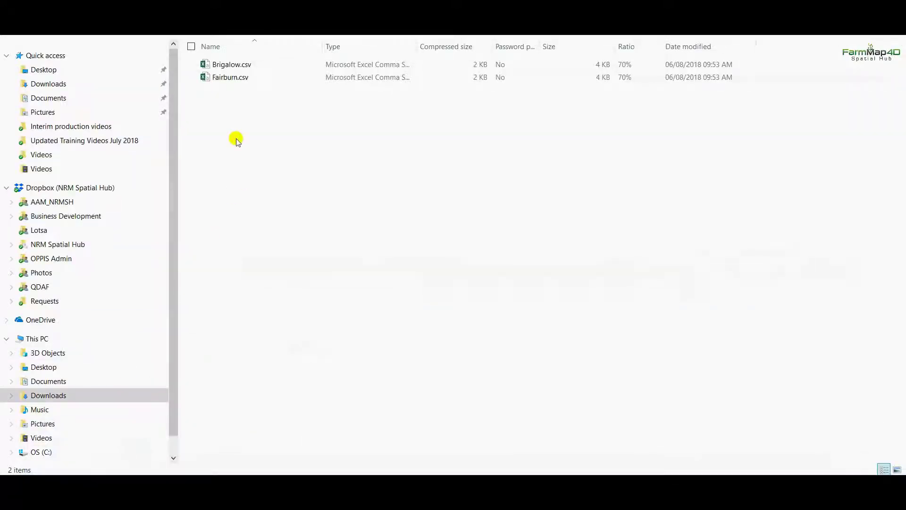
double_click(222, 68)
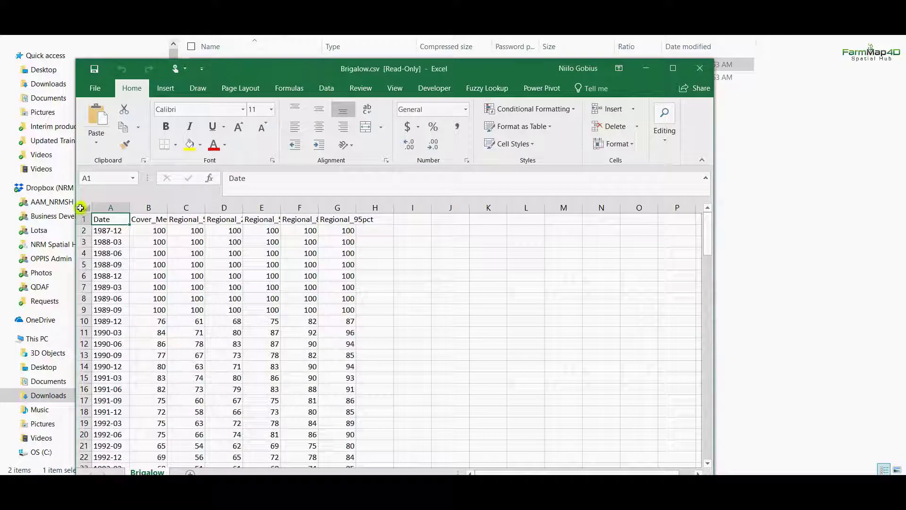
Step: Fit all column widths to their contents to review the seasonal cover records down to the last row, and close the spreadsheet
left_click(80, 208)
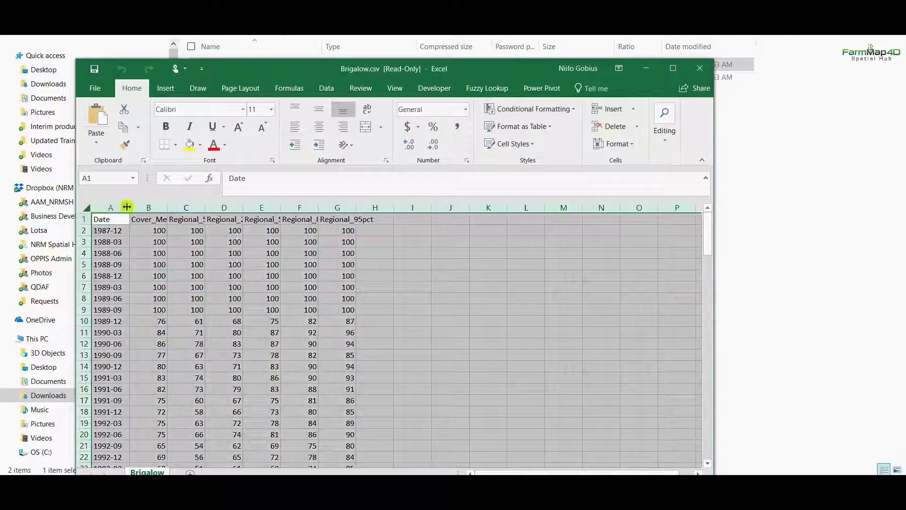
double_click(129, 208)
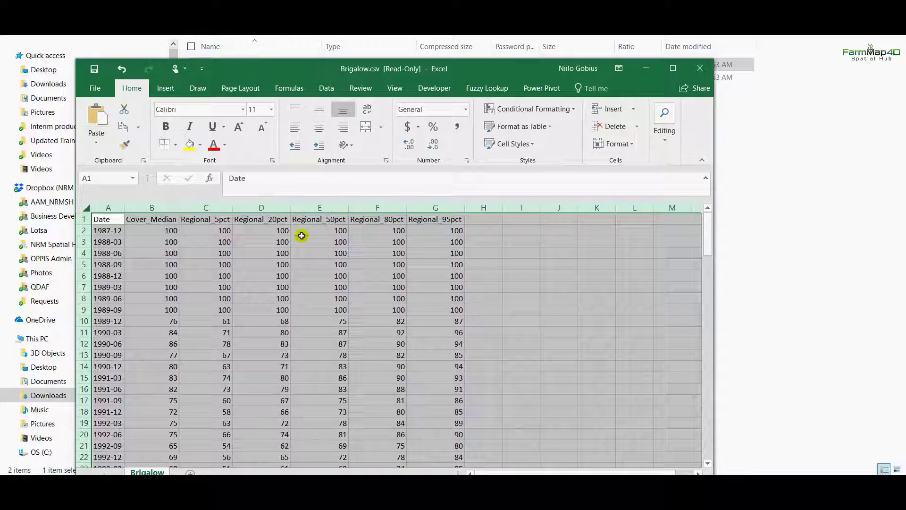
scroll(133, 279, "down", 20)
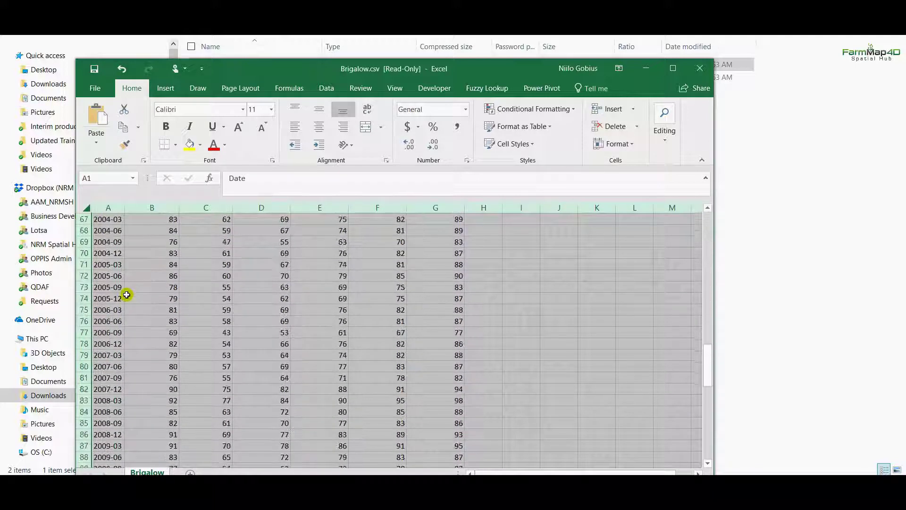
scroll(126, 295, "down", 13)
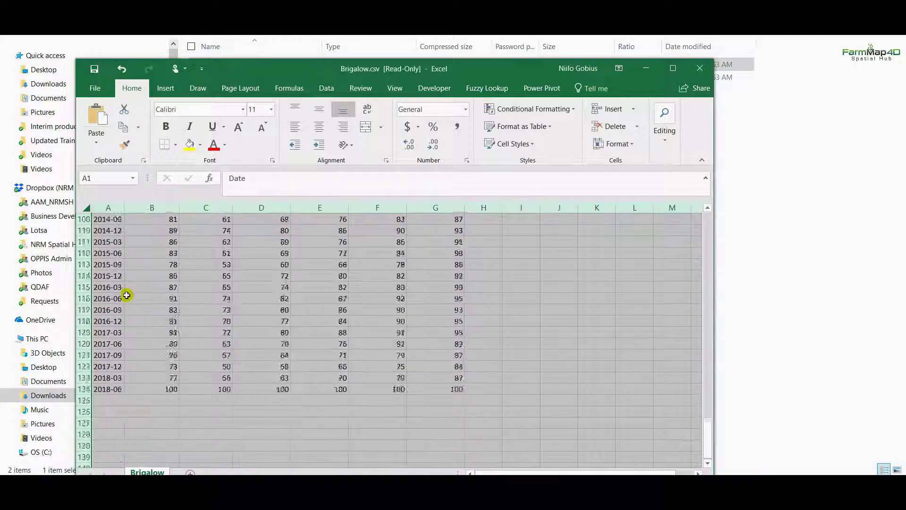
left_click(698, 70)
left_click(454, 251)
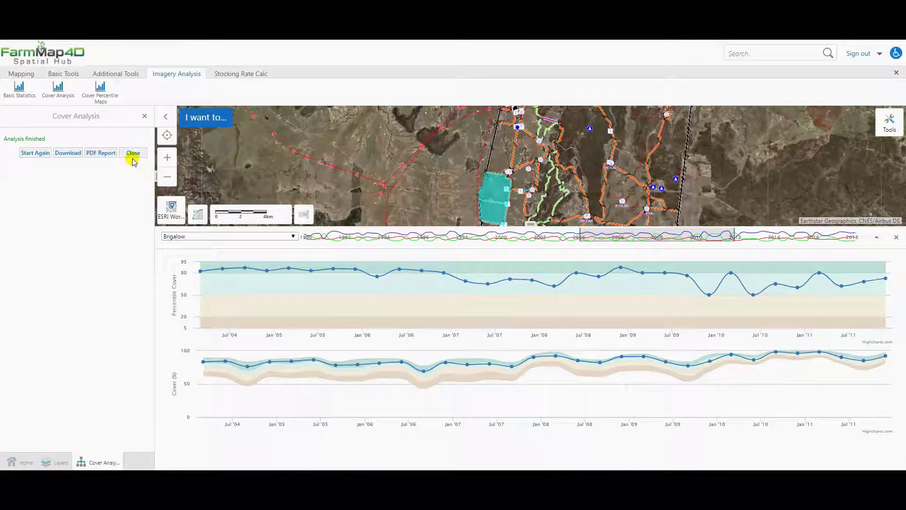
Step: Close the cover analysis and return the map to its initial extent
left_click(133, 159)
left_click(206, 117)
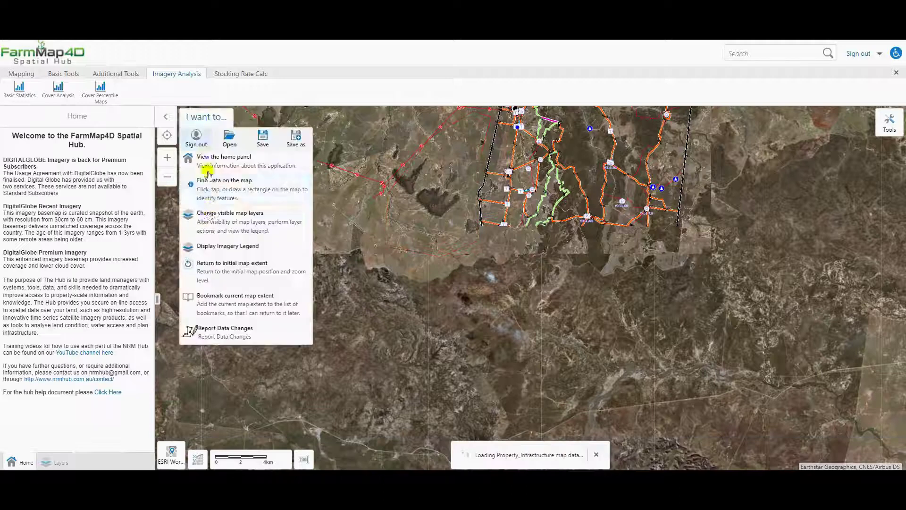
left_click(222, 263)
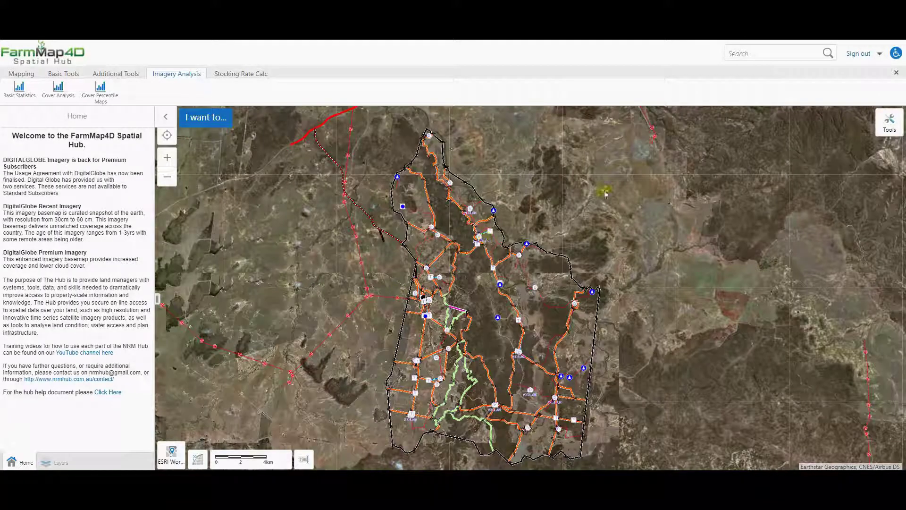